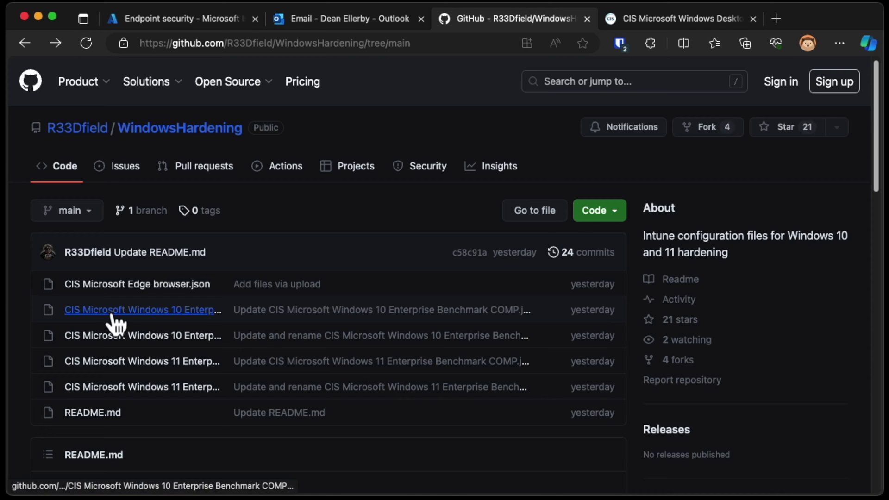
Download the raw Windows 10 Enterprise Benchmark COMP JSON file from GitHub.
left_click(166, 311)
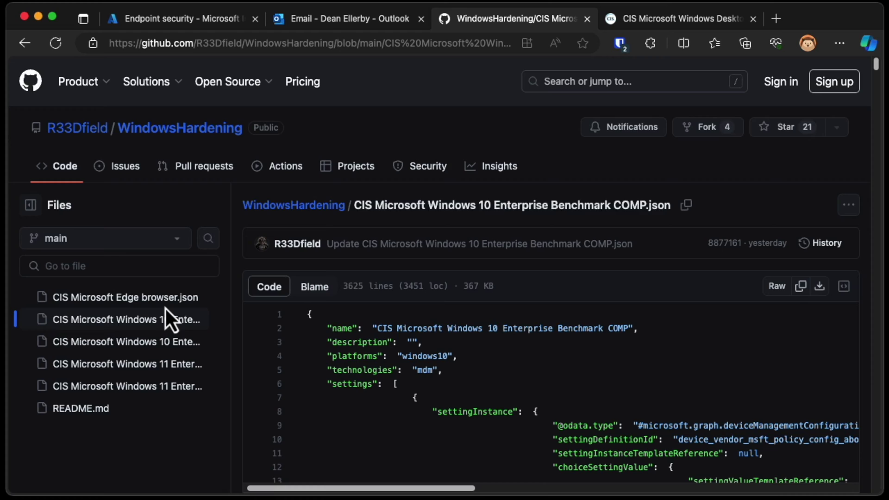
mouse_move(876, 70)
left_mouse_down()
mouse_move(882, 120)
mouse_move(882, 74)
left_mouse_up()
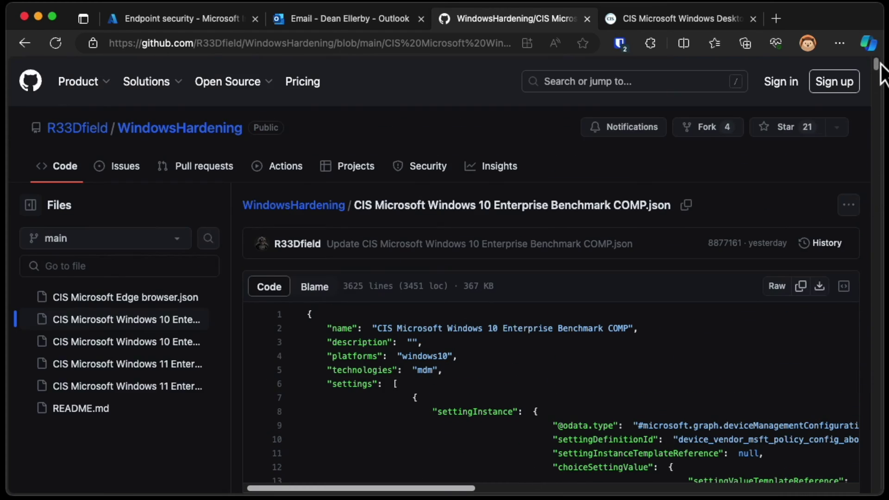
left_click(820, 286)
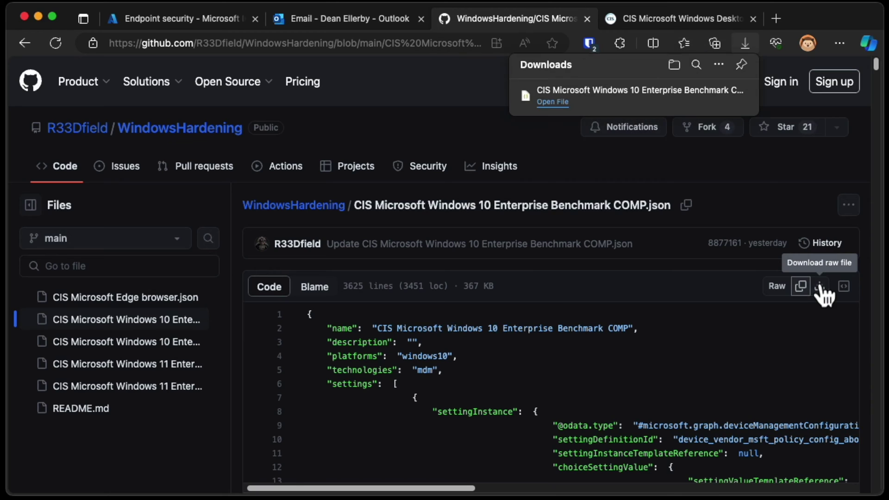
Download the raw Windows 10 Enterprise Benchmark USER JSON file, then return to Intune.
left_click(314, 212)
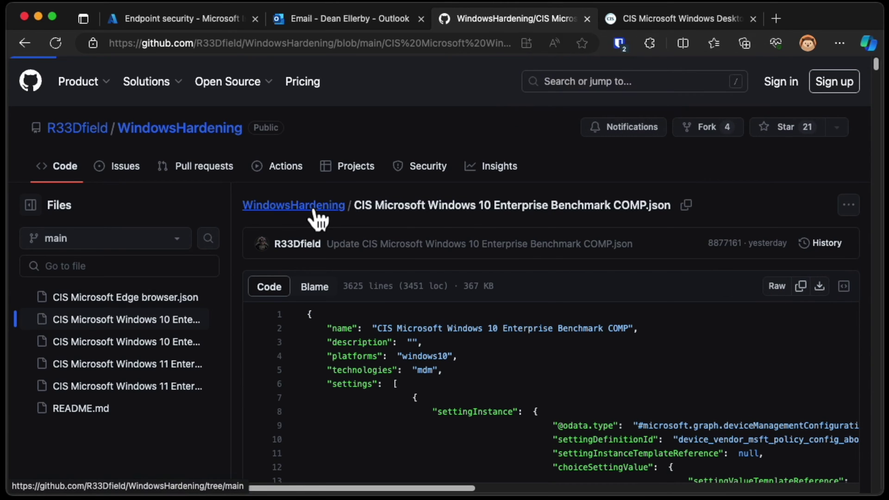
left_click(142, 337)
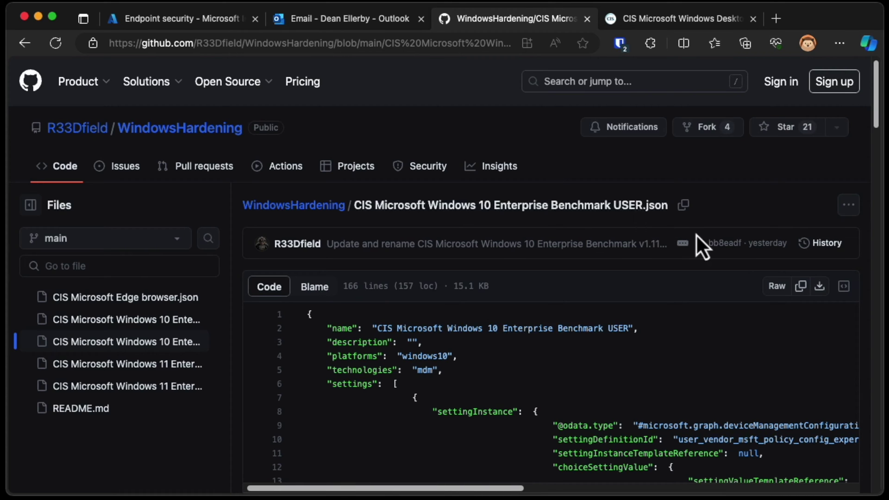
left_click(825, 288)
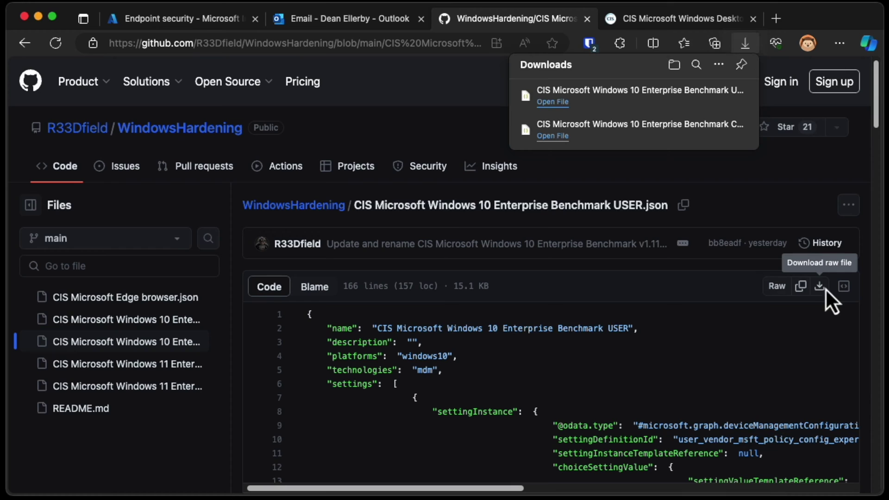
left_click(192, 21)
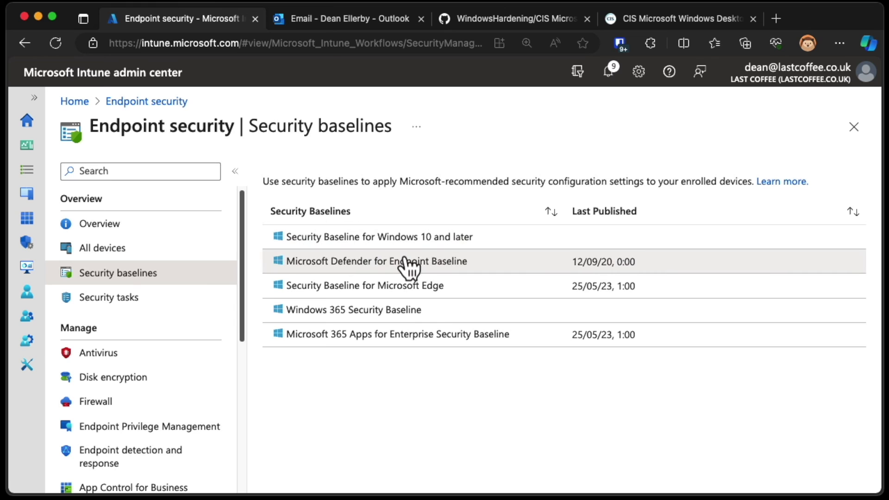
Navigate to Devices > Windows > Configuration profiles and open the Create menu.
left_click(34, 97)
left_click(79, 204)
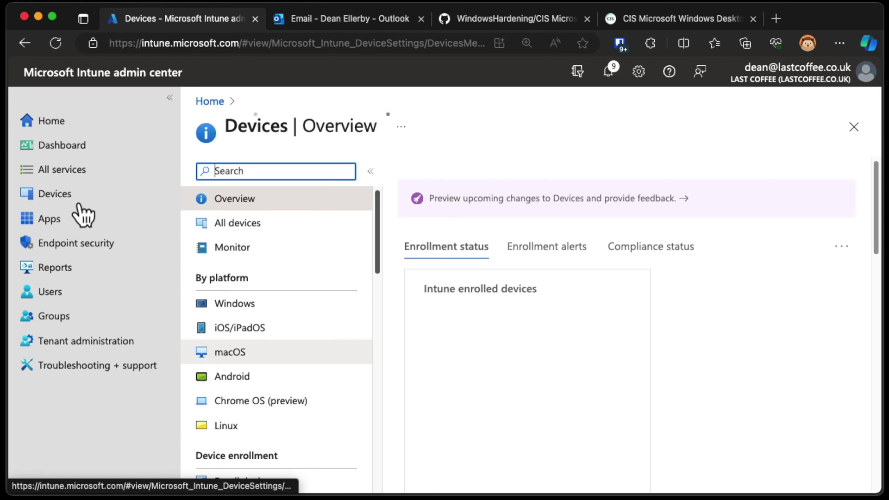
left_click(240, 302)
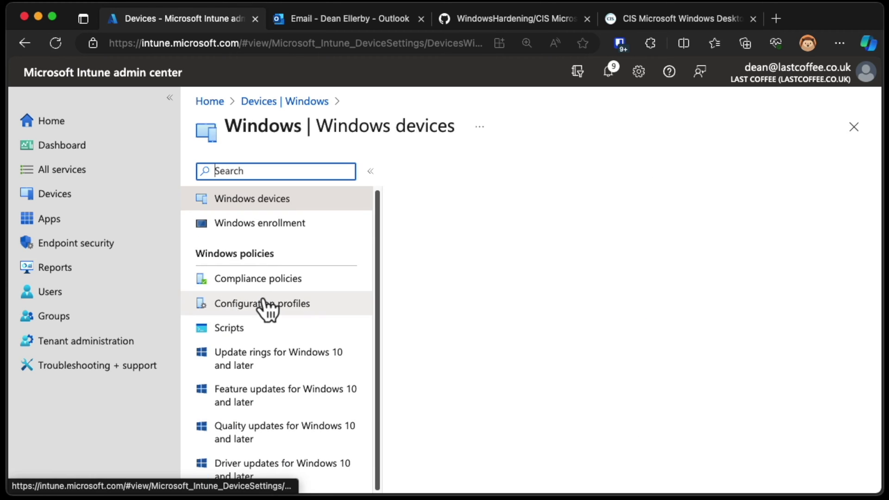
left_click(170, 99)
left_click(173, 309)
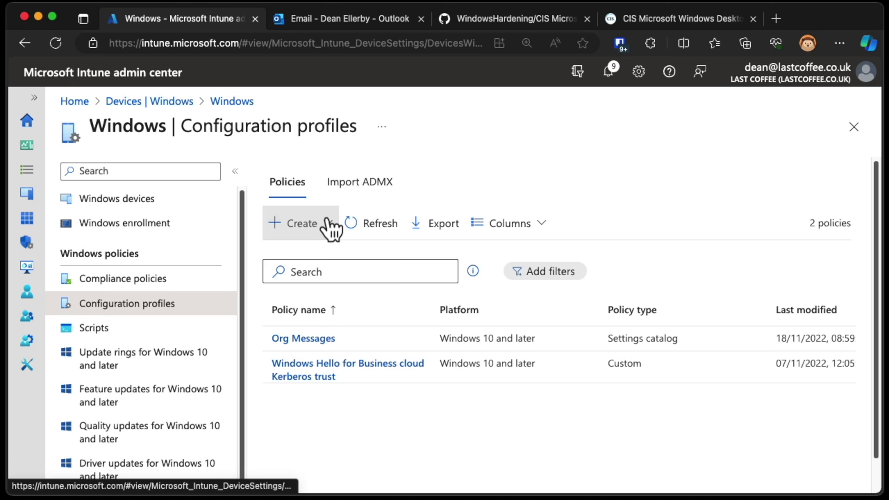
left_click(328, 223)
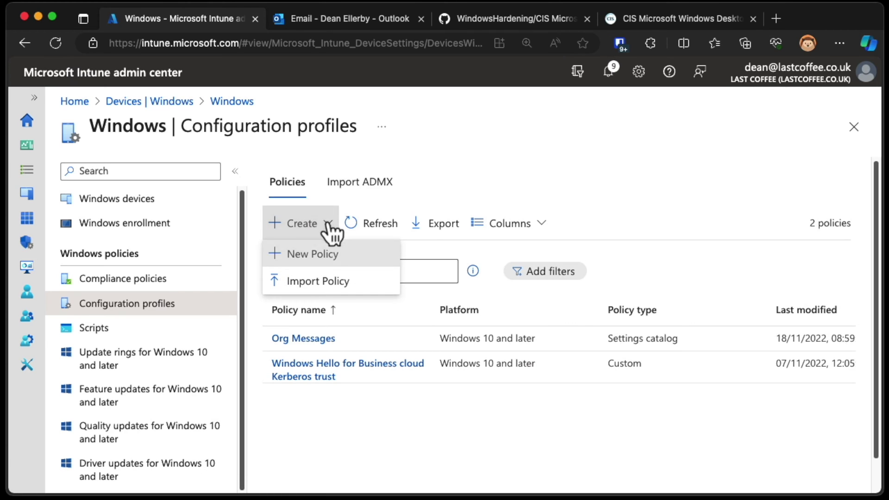
Import the COMP JSON file as 'Windows 10 Enterprise CIS Benchmark Computer Policy'.
left_click(343, 283)
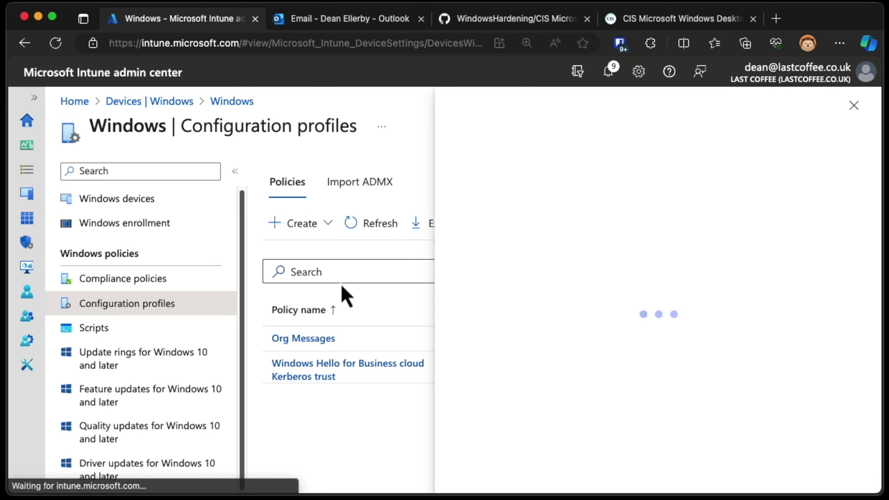
left_click(564, 359)
key("Down")
key("Down")
key("Down")
key("Return")
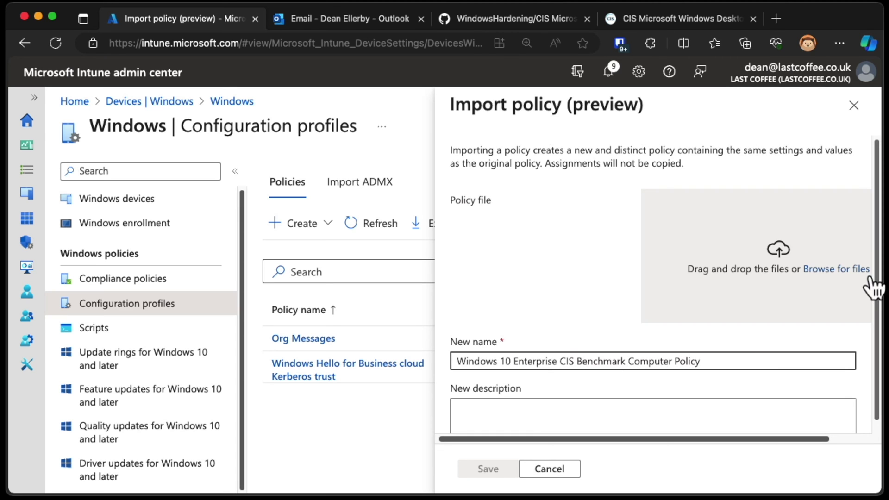
left_click(856, 273)
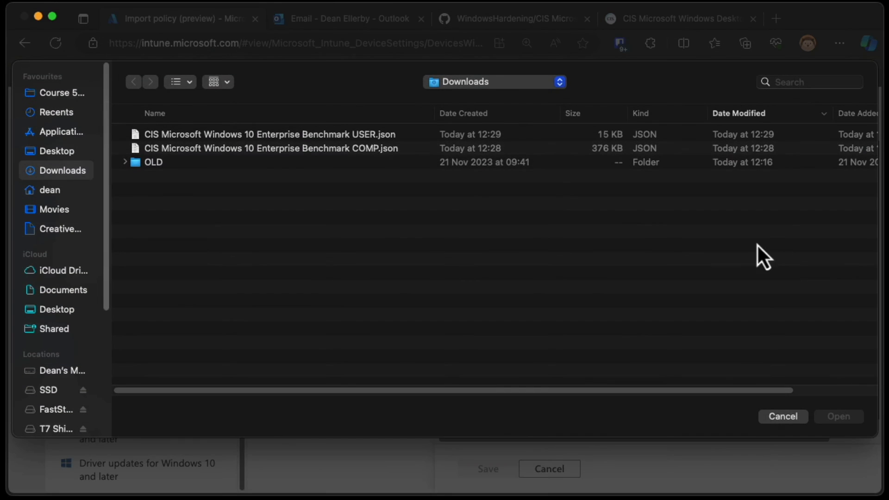
left_click(363, 138)
left_click(365, 149)
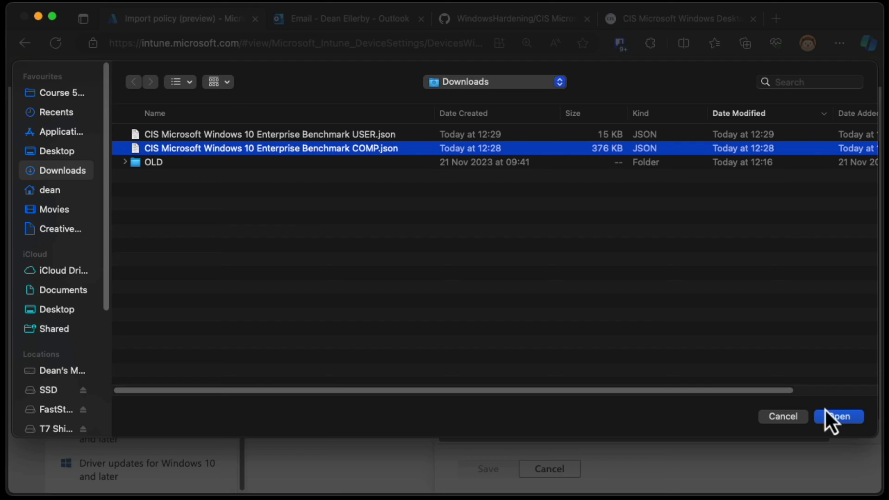
left_click(837, 416)
left_click(495, 468)
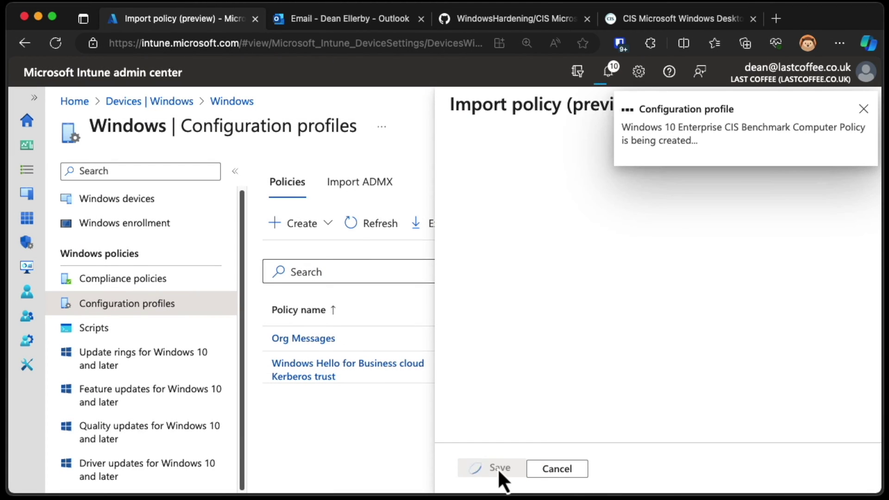
Import USER.json, changing 'Computer' to 'User' in the name, and save it.
left_click(303, 223)
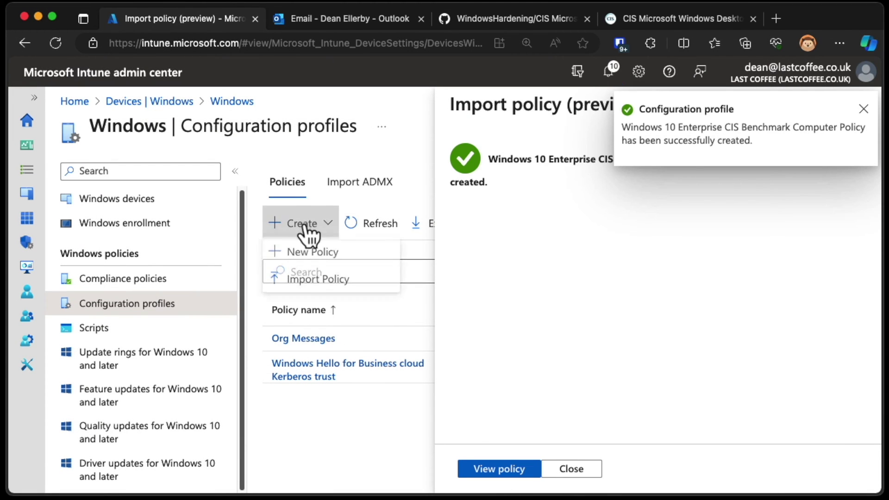
left_click(312, 280)
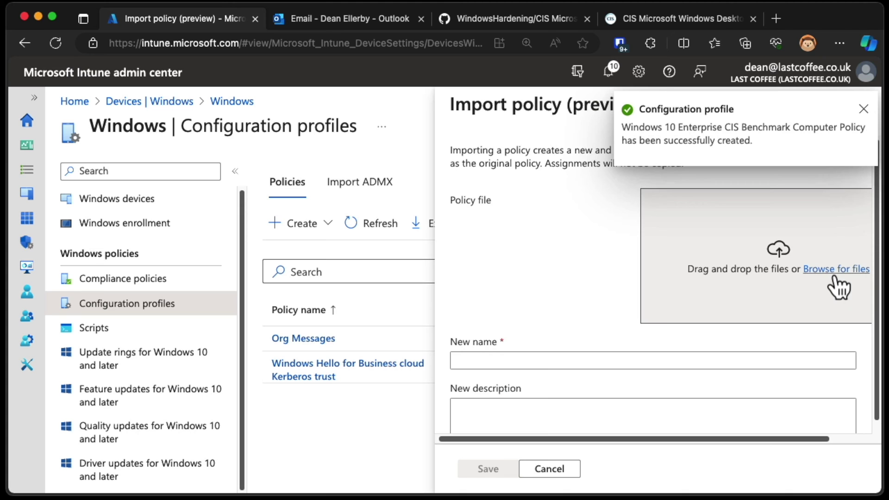
left_click(832, 277)
left_click(385, 135)
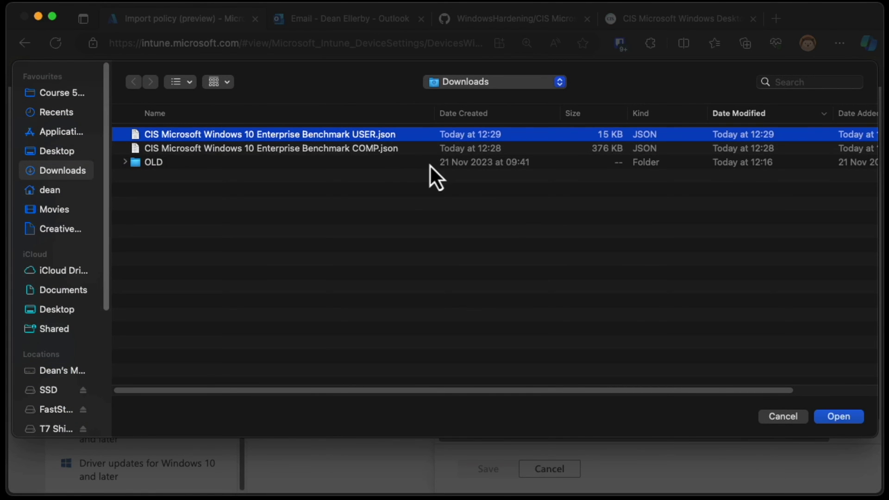
left_click(838, 416)
left_click(585, 361)
key("Down")
key("Return")
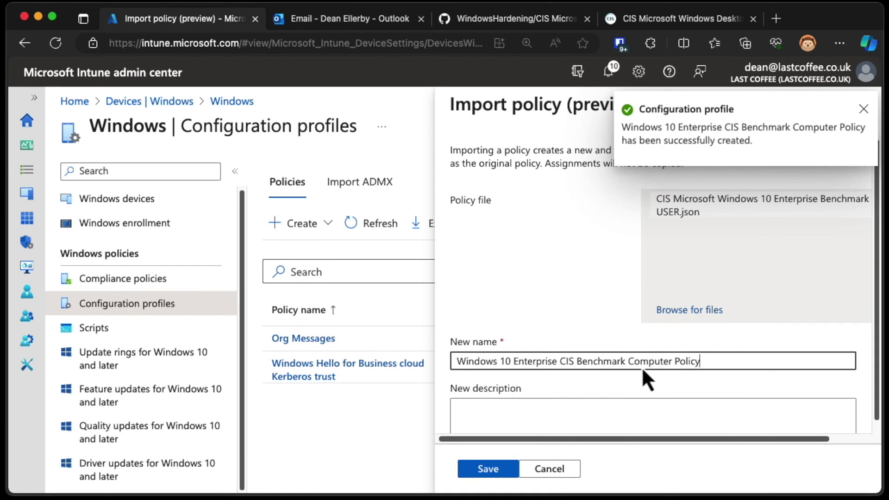
double_click(648, 361)
type("User")
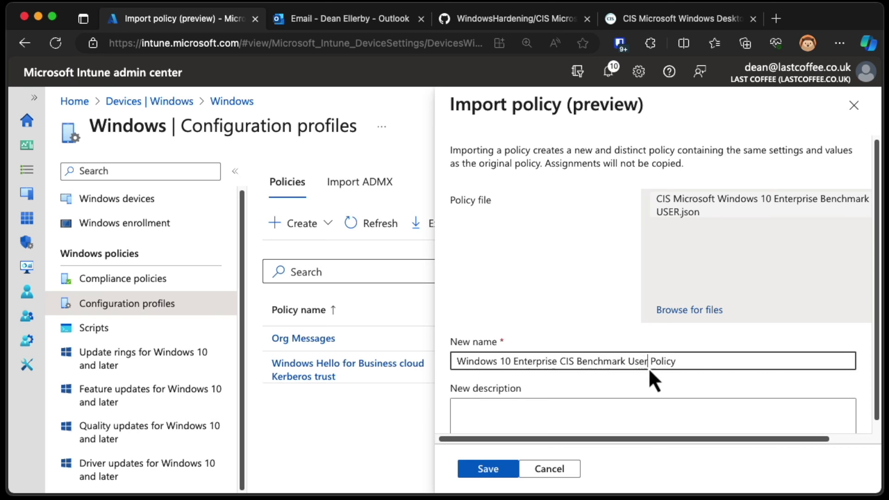
left_click(490, 469)
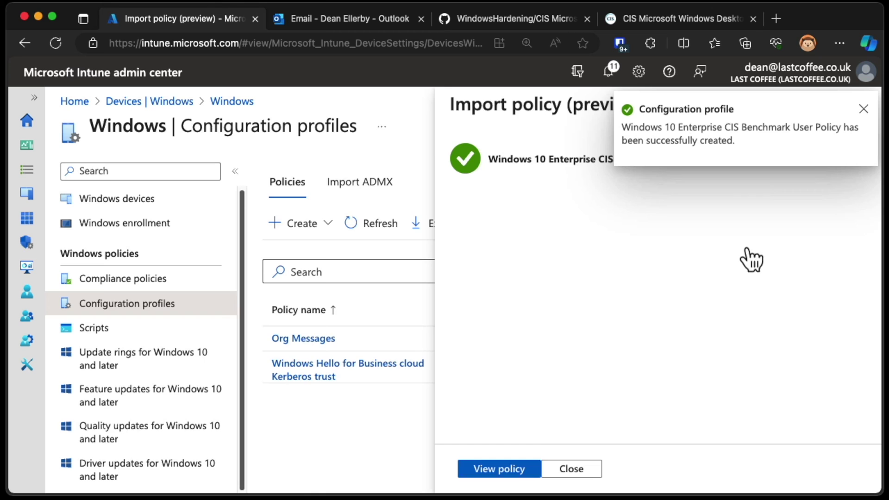
Open the new User Policy and dismiss the success notification.
left_click(509, 470)
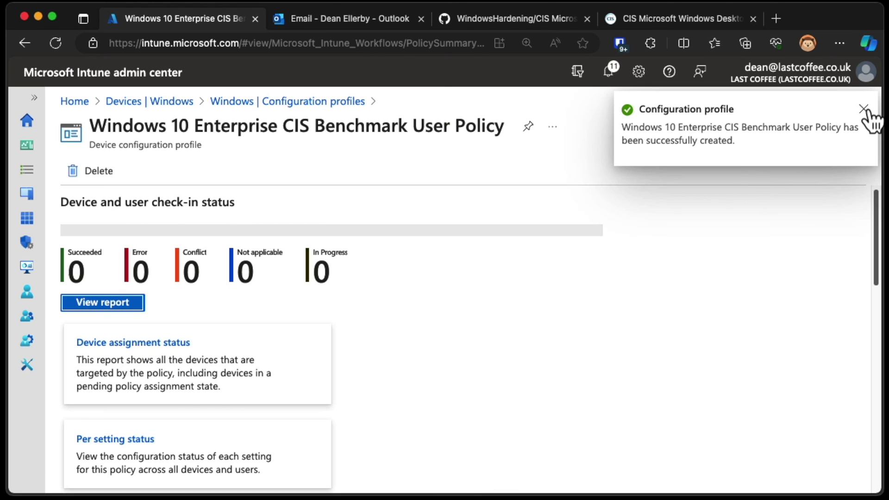
left_click(864, 110)
left_click_drag(880, 228, 880, 421)
Edit its configuration settings, expanding Experience and Microsoft App Store, then proceed to review.
left_click(181, 438)
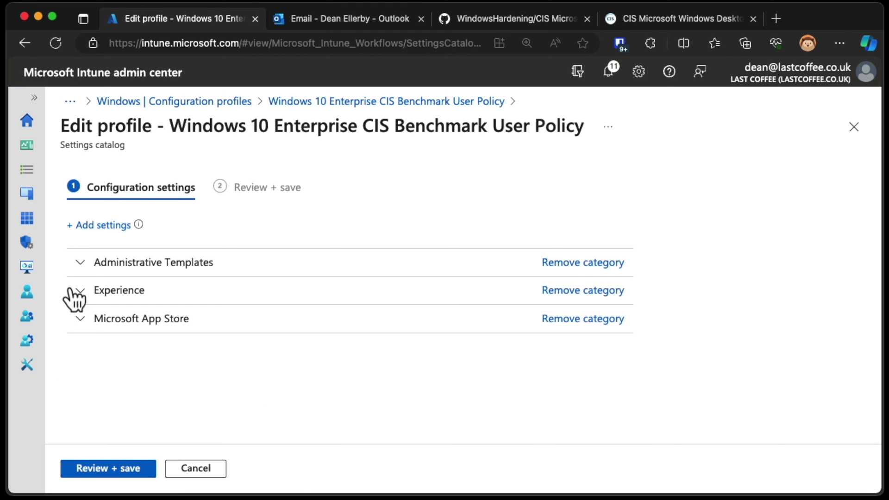
left_click(75, 293)
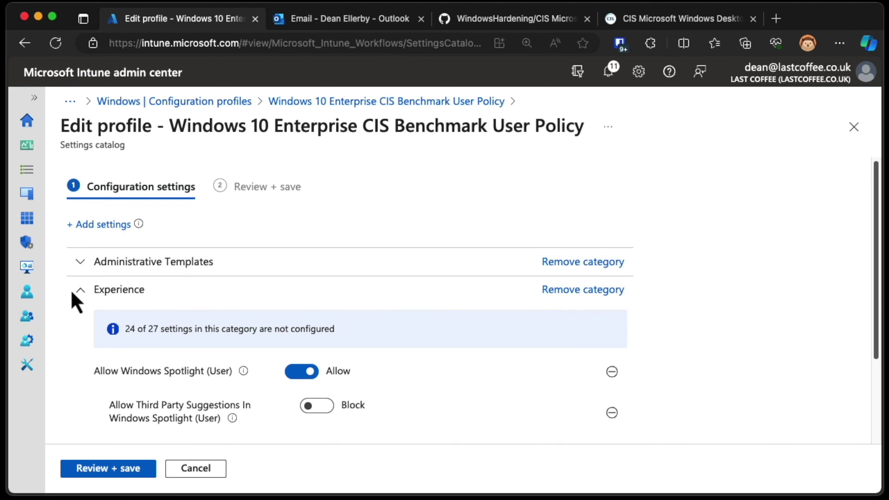
scroll(72, 292, "down", 1)
scroll(71, 292, "down", 3)
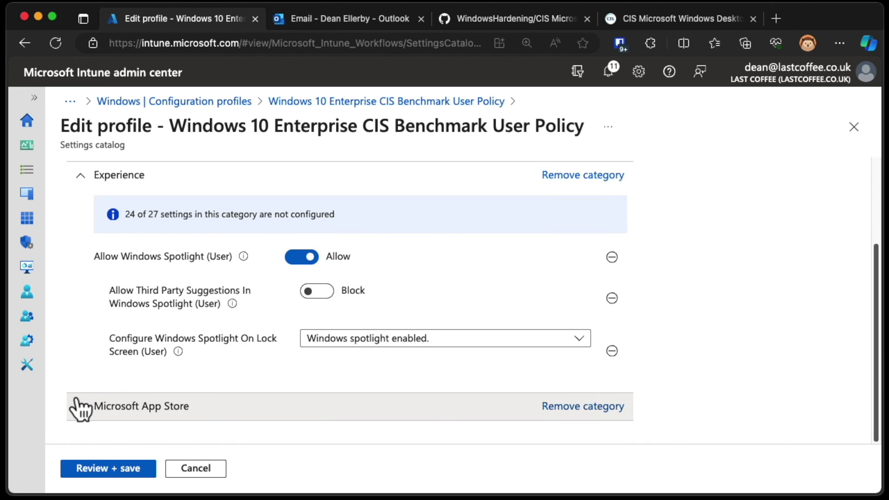
left_click(79, 412)
scroll(78, 414, "down", 4)
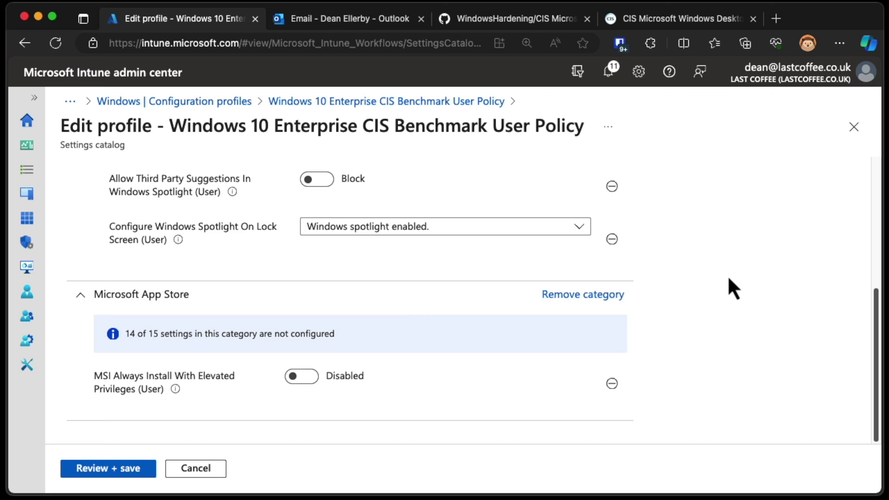
left_click_drag(878, 352, 882, 190)
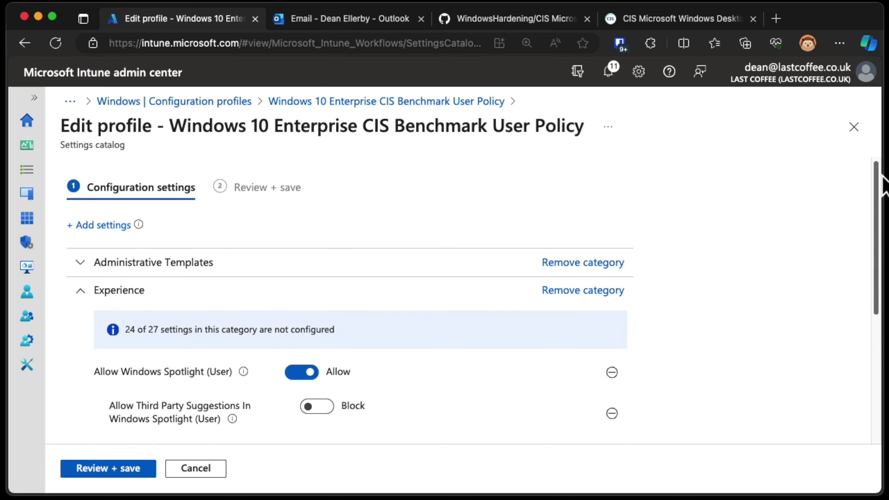
left_click(113, 469)
Save the User Policy, then refresh the Windows Configuration profiles list.
left_click(112, 465)
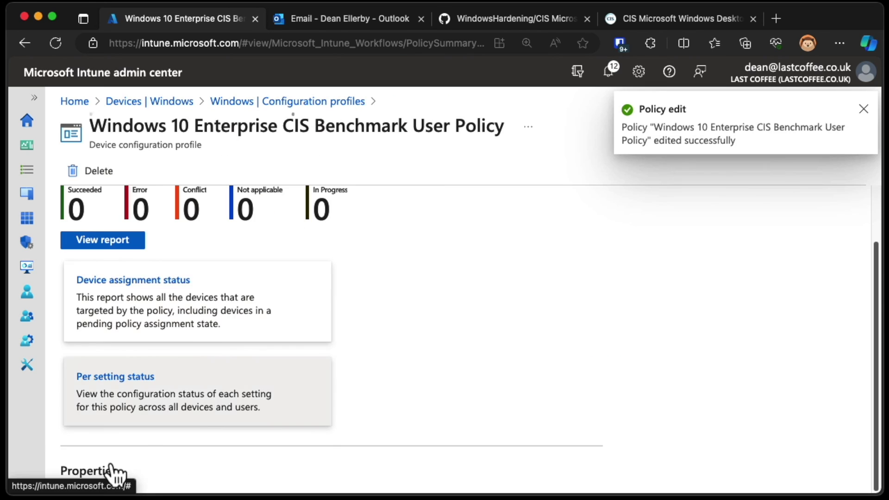
scroll(175, 342, "down", 5)
left_click(278, 102)
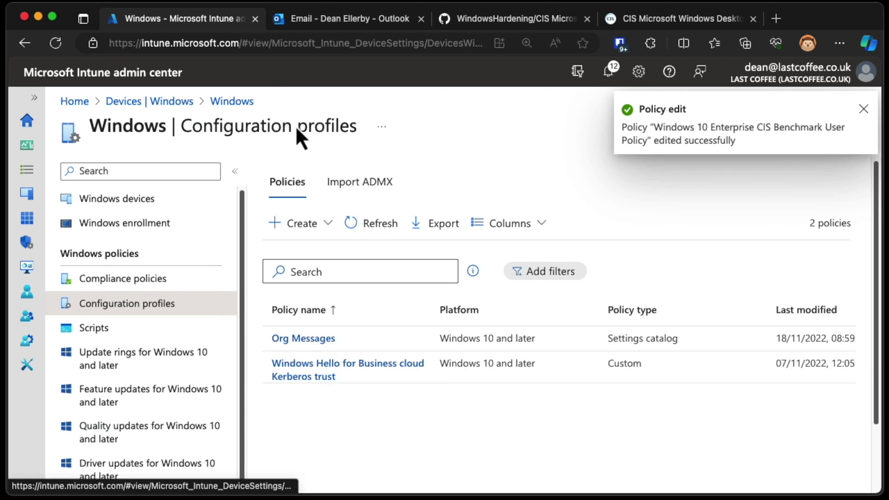
left_click(375, 227)
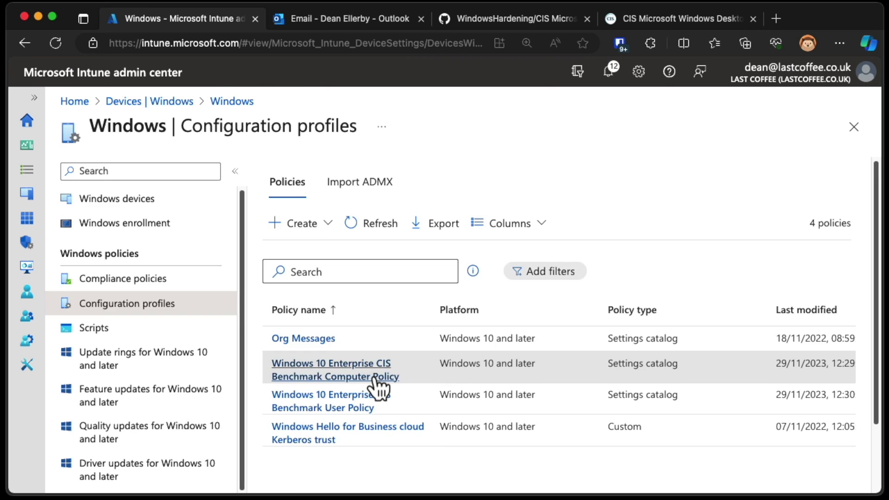
Open the CIS Benchmark Computer Policy and expand its Search settings.
left_click(377, 382)
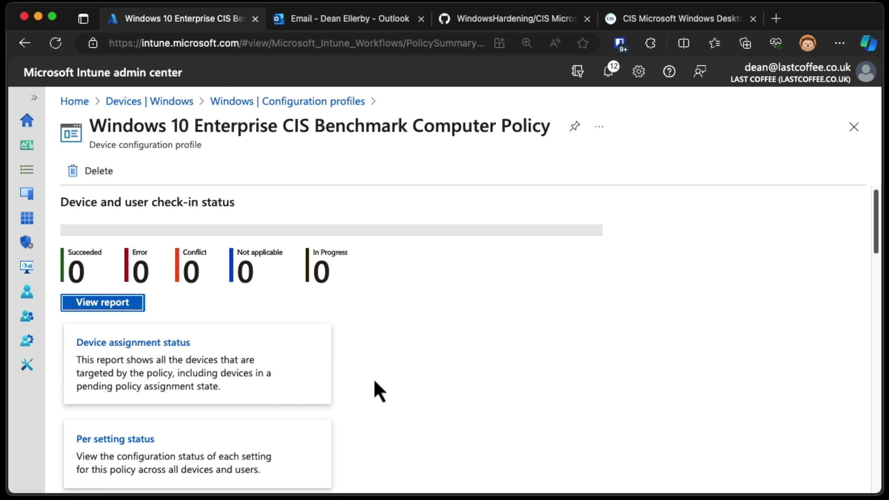
left_click_drag(879, 234, 878, 435)
left_click(127, 393)
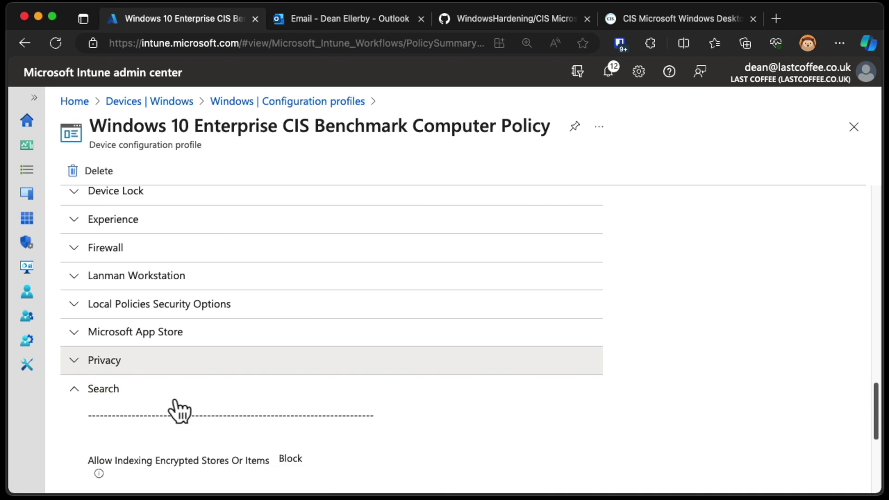
scroll(298, 444, "down", 5)
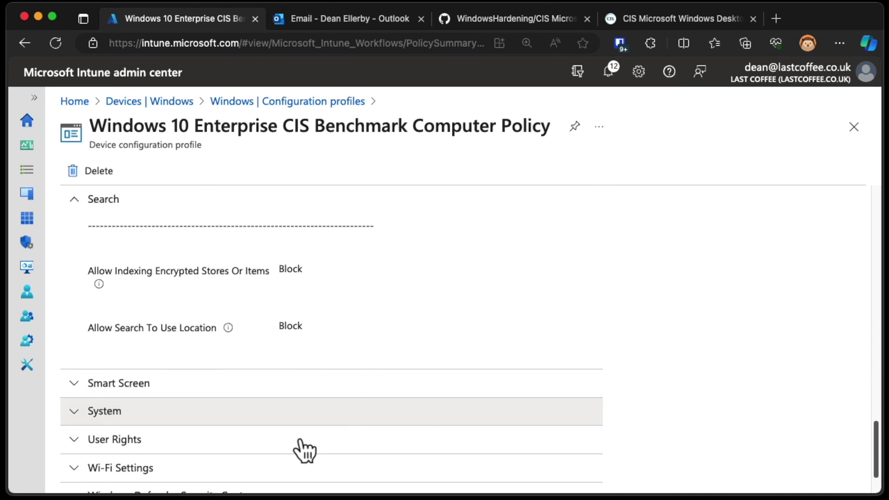
scroll(367, 407, "up", 1)
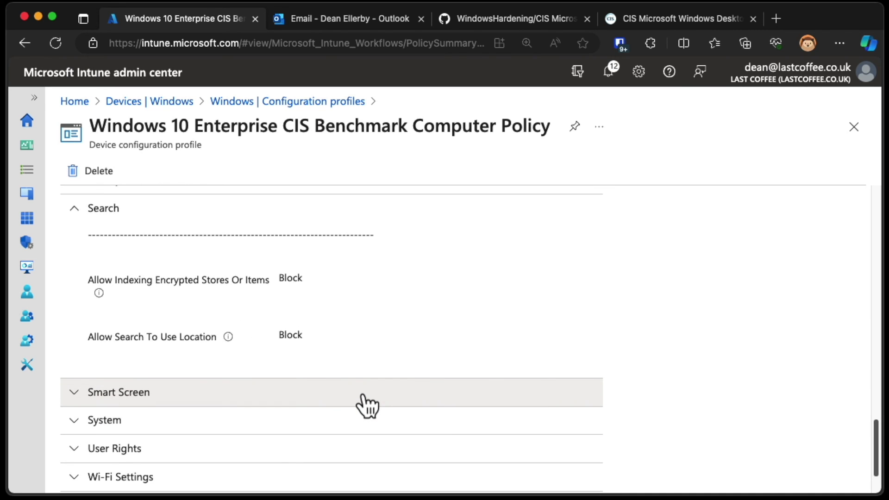